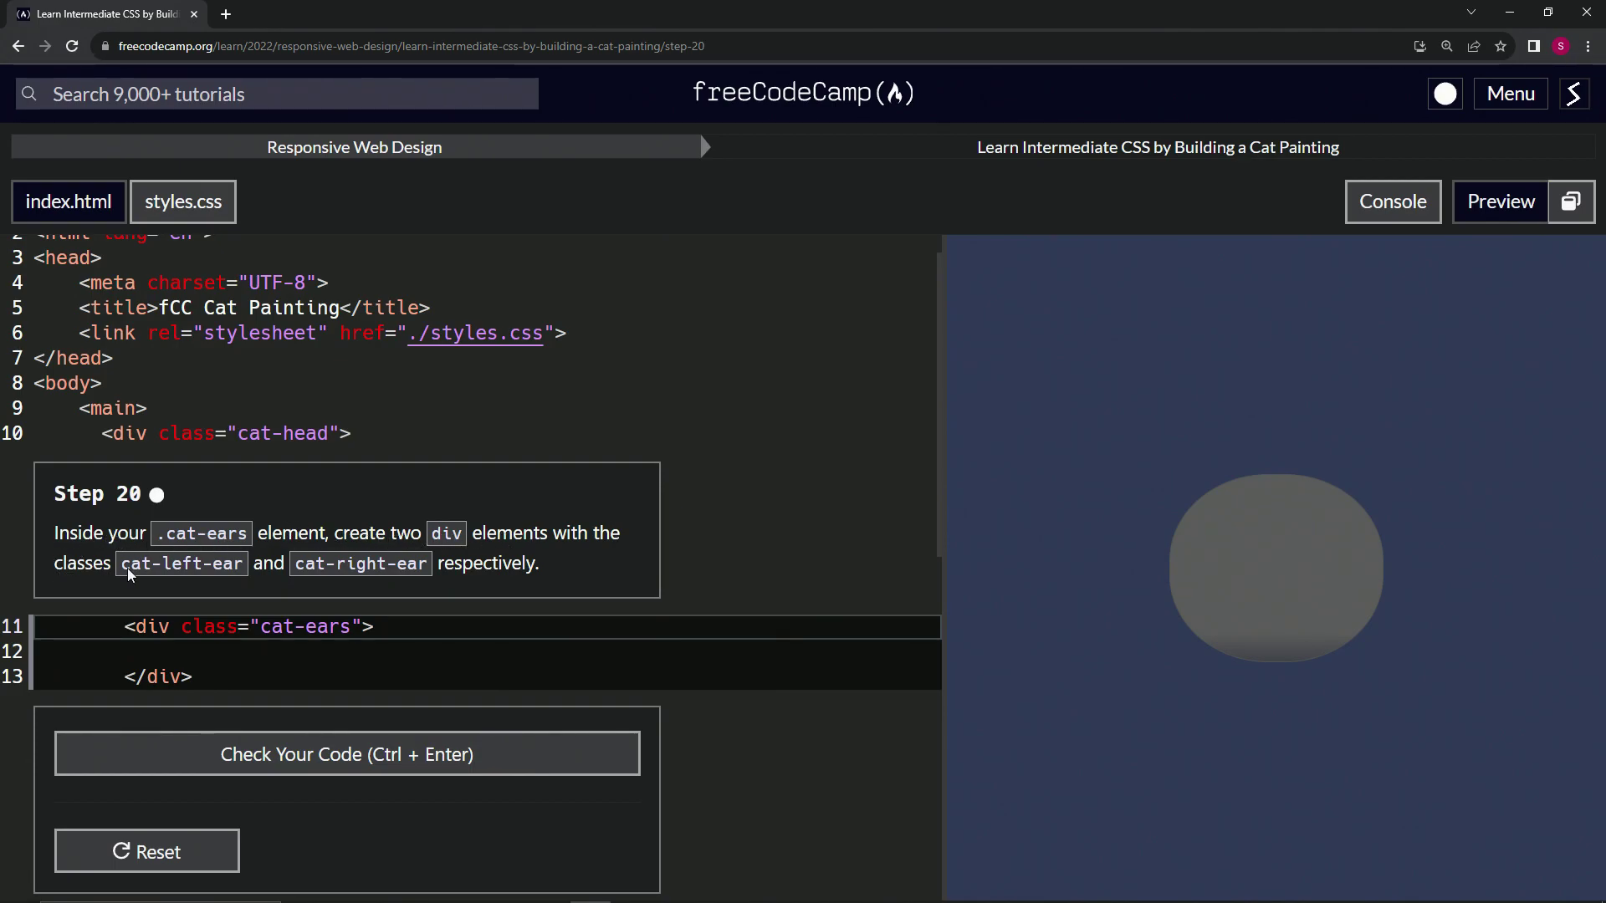
# Add a div with class cat-left-ear on a new line inside the cat-ears div.
pyautogui.click(390, 627)
pyautogui.press('Delete')
pyautogui.press('Return')
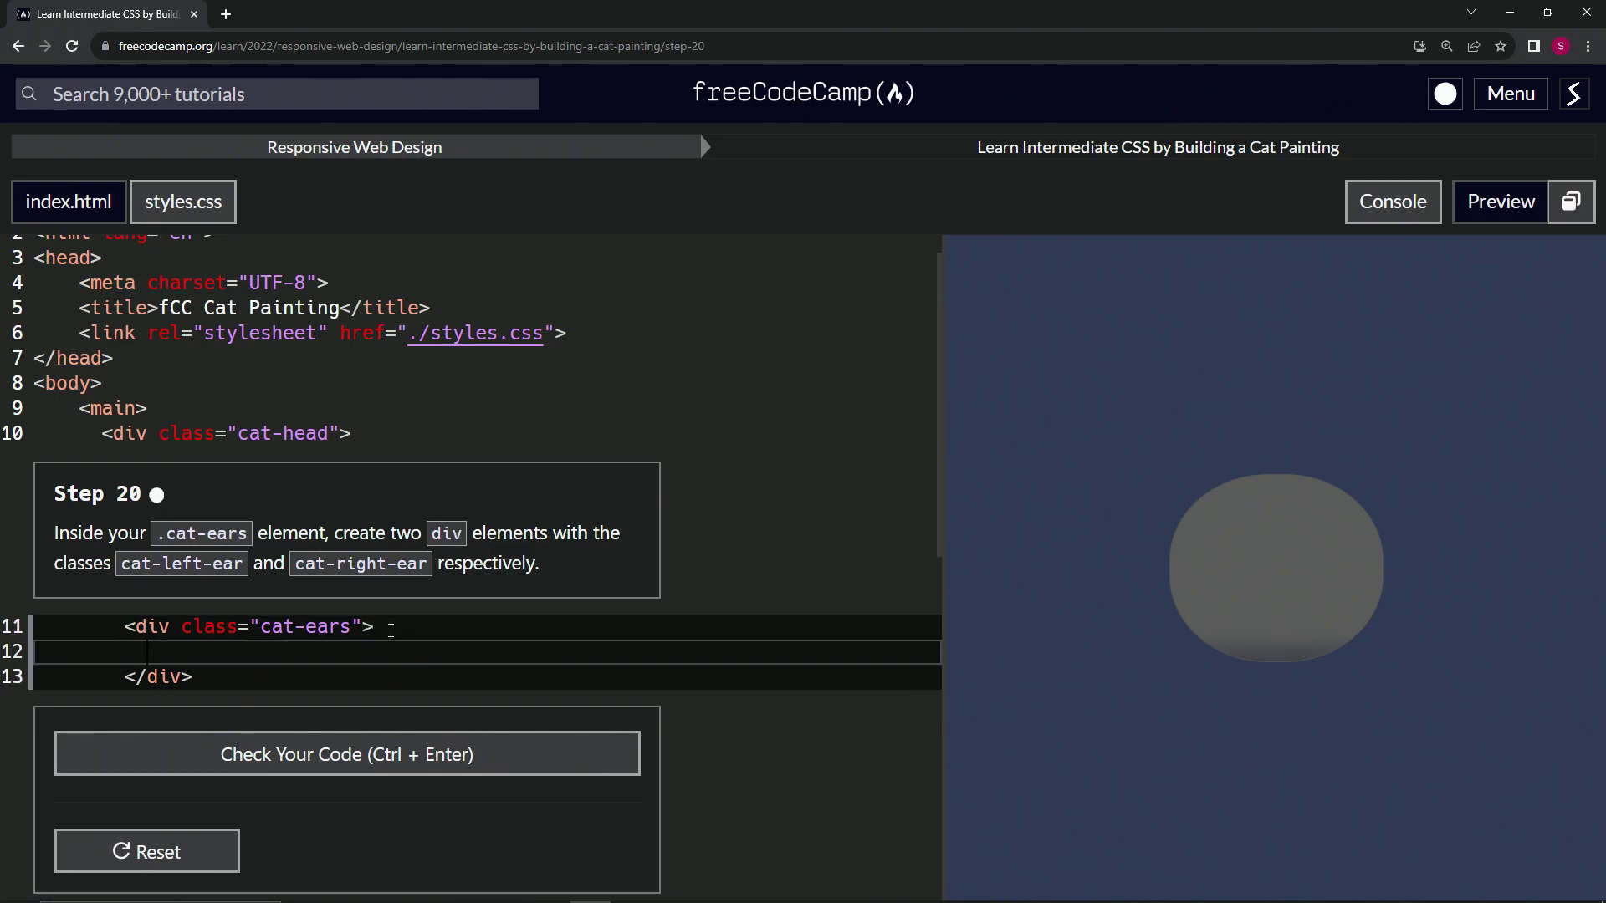
pyautogui.write('<')
pyautogui.press('BackSpace')
pyautogui.write('<div></div>')
pyautogui.press('Left')
pyautogui.write("class='cat-left-ear")
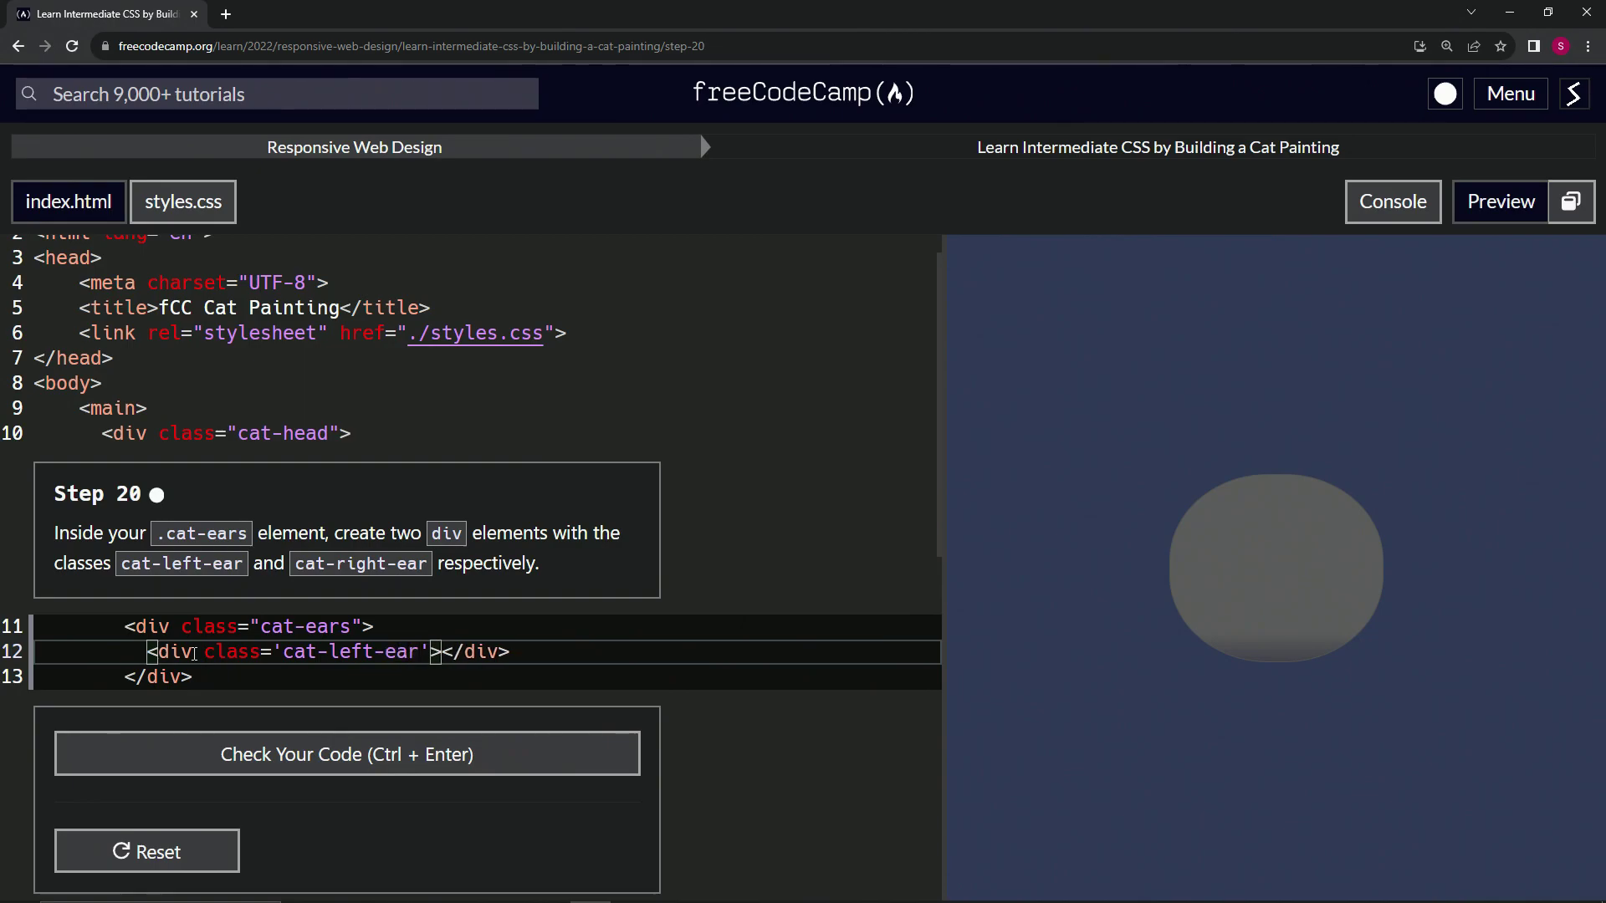
# Duplicate the cat-left-ear line and change 'left' to 'right' for cat-right-ear.
pyautogui.click(532, 651)
pyautogui.hotkey('shift', 'Up')
pyautogui.hotkey('ctrl', 'c')
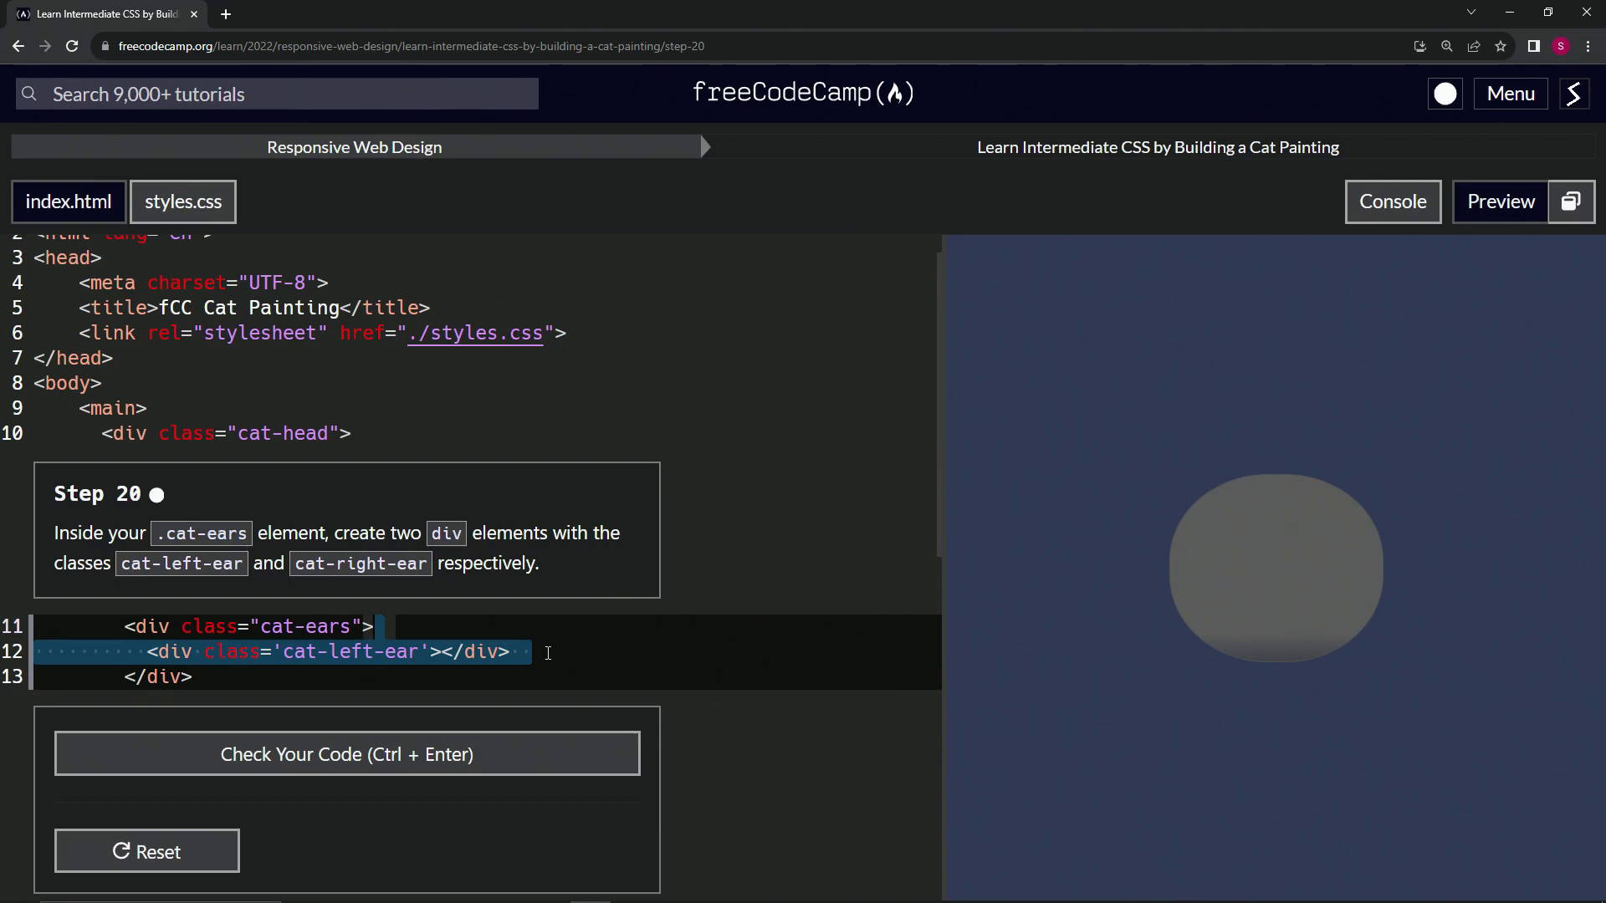
pyautogui.click(549, 650)
pyautogui.hotkey('ctrl', 'v')
pyautogui.doubleClick(347, 677)
pyautogui.write('right')
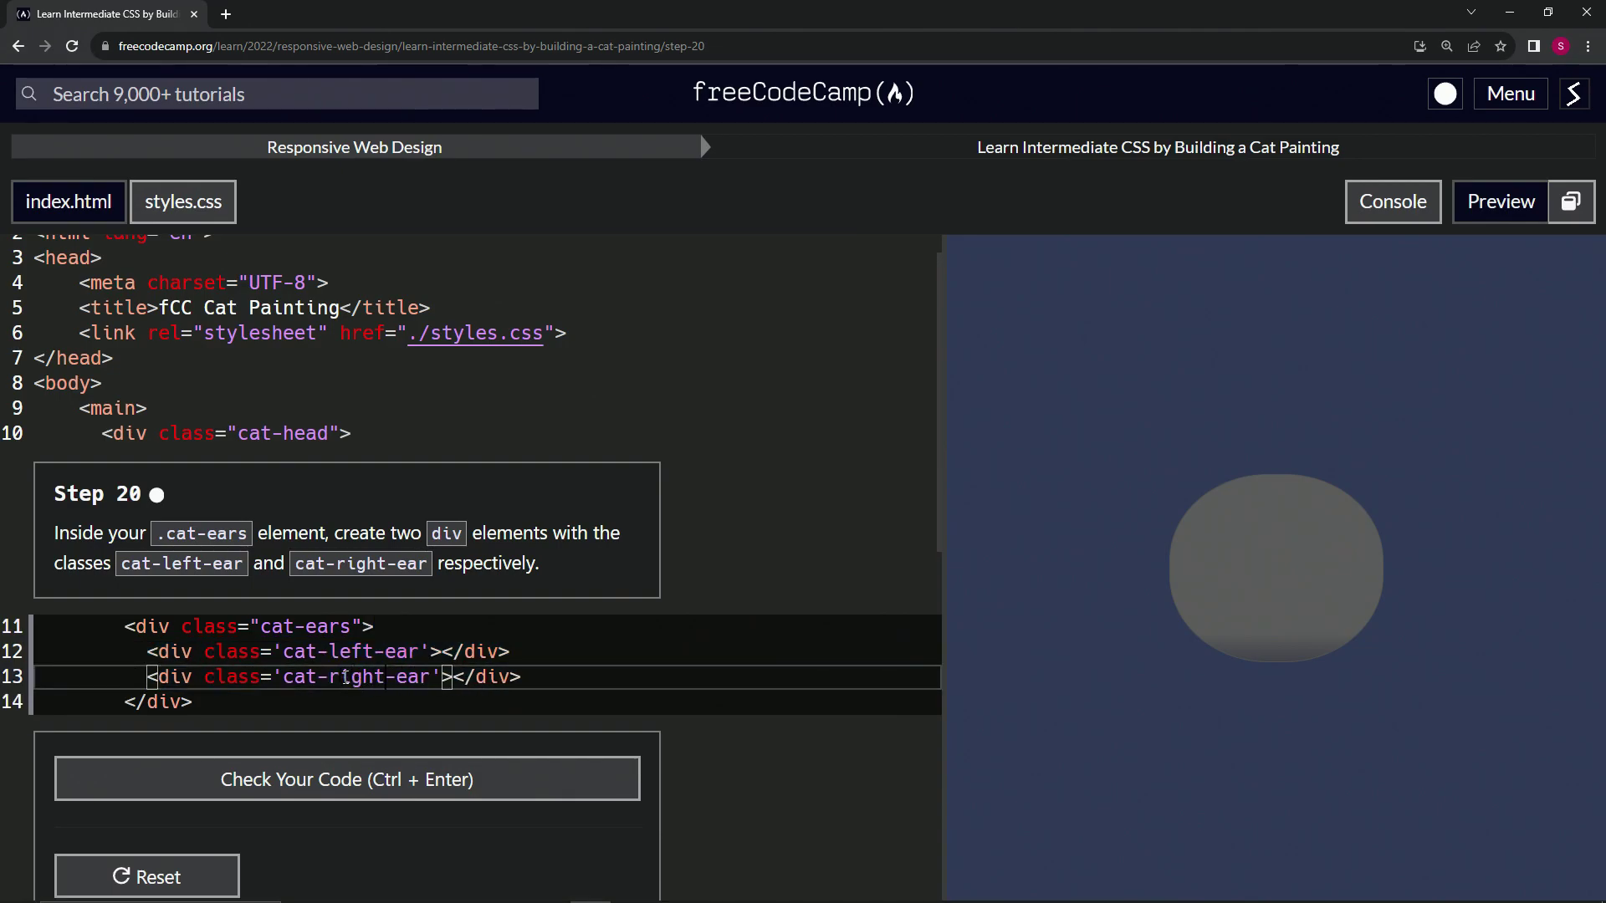
# Check the Step 20 code and submit it to advance to Step 21.
pyautogui.click(318, 783)
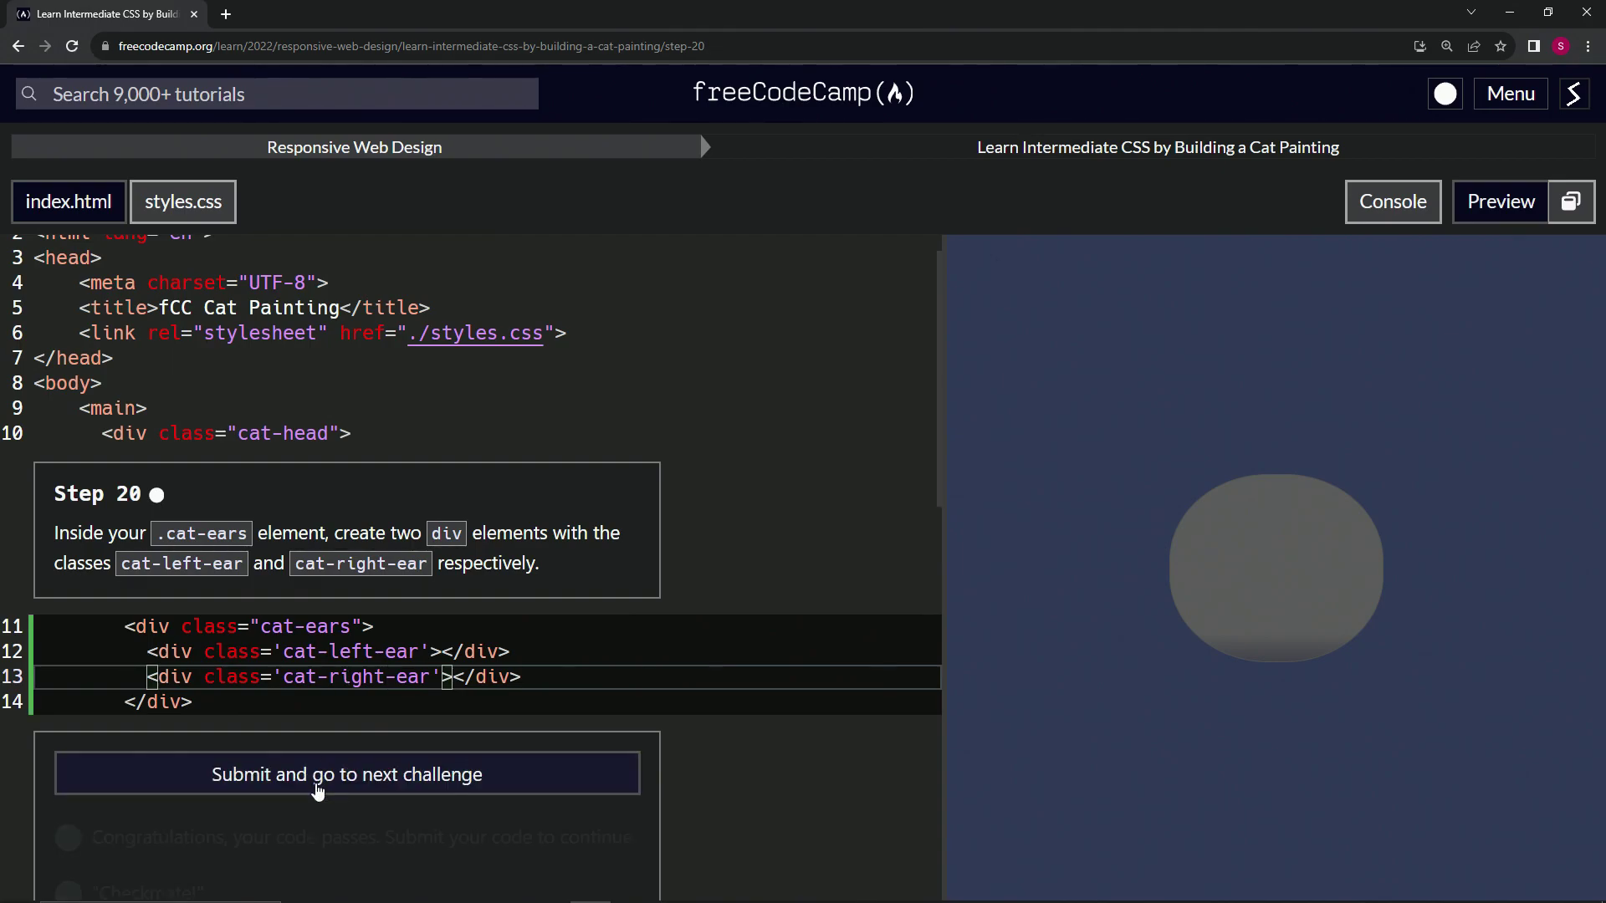
pyautogui.click(319, 789)
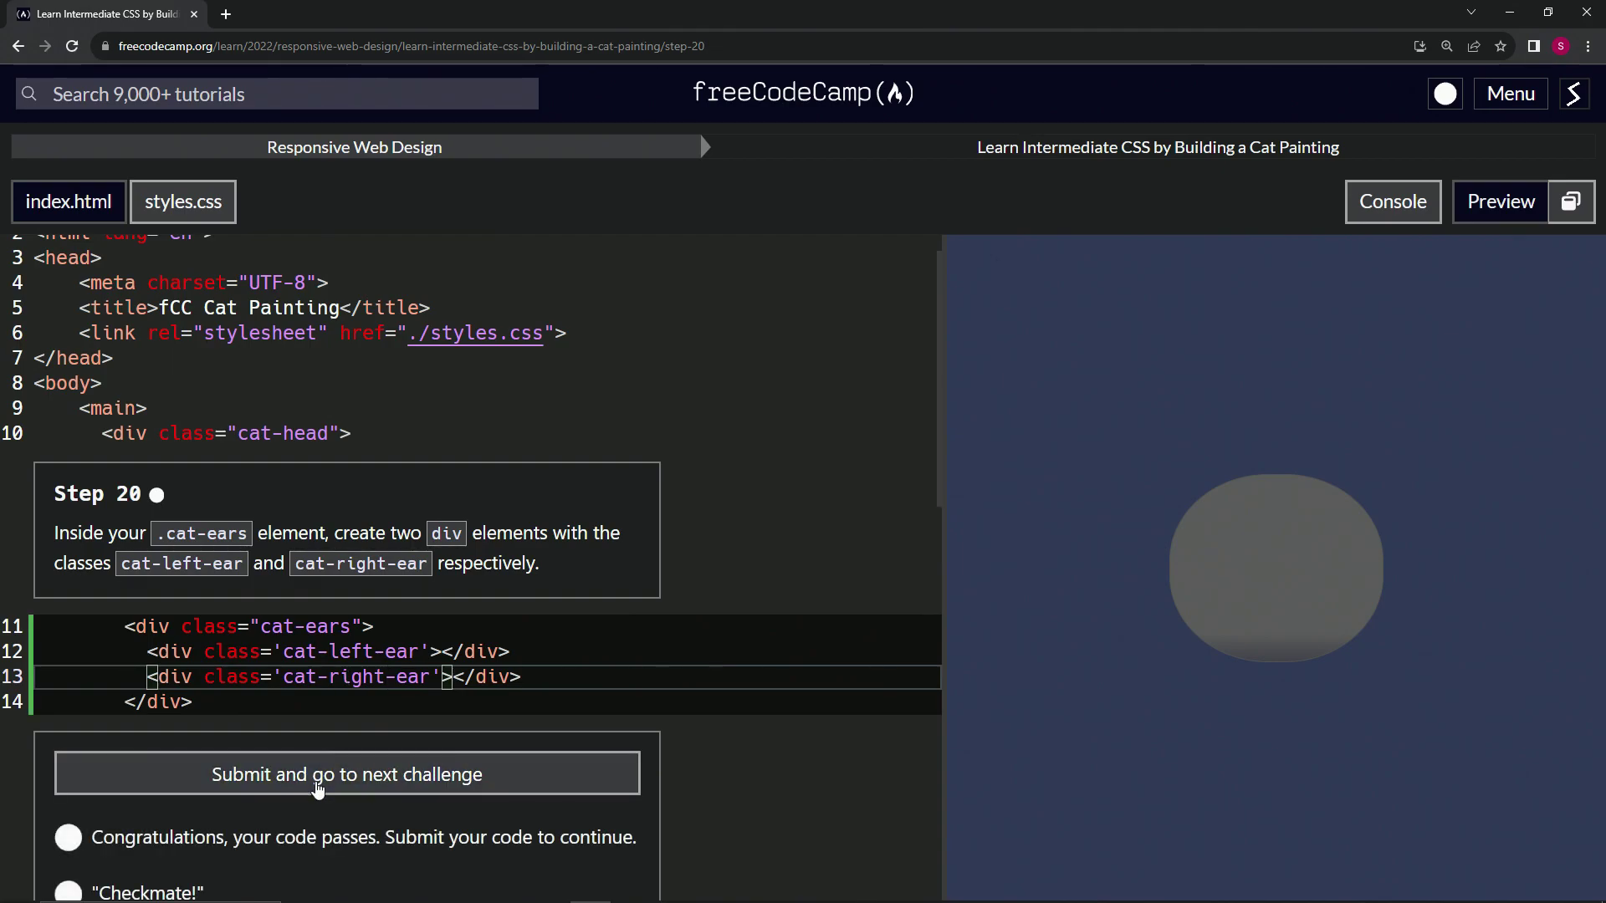